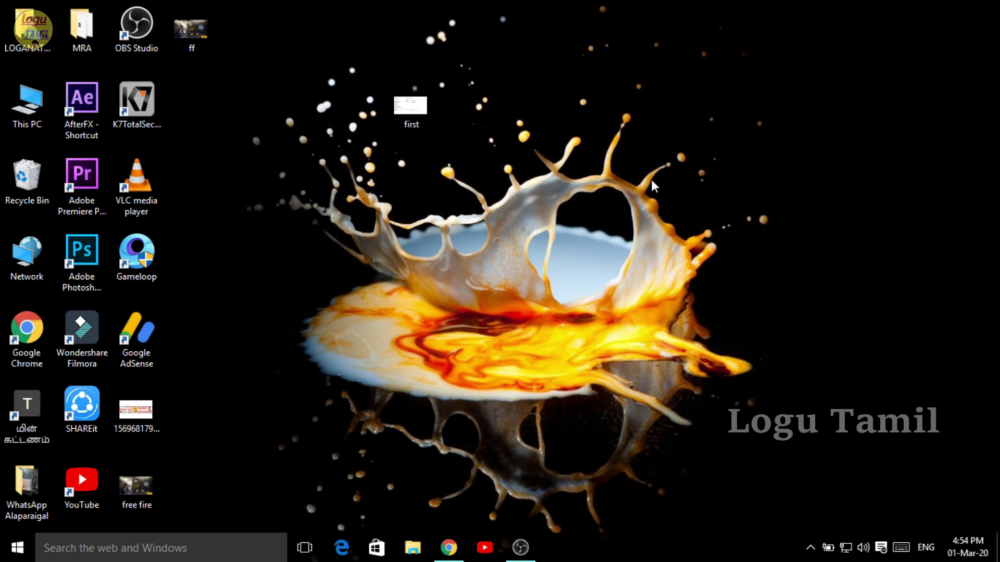
pyautogui.rightClick(654, 186)
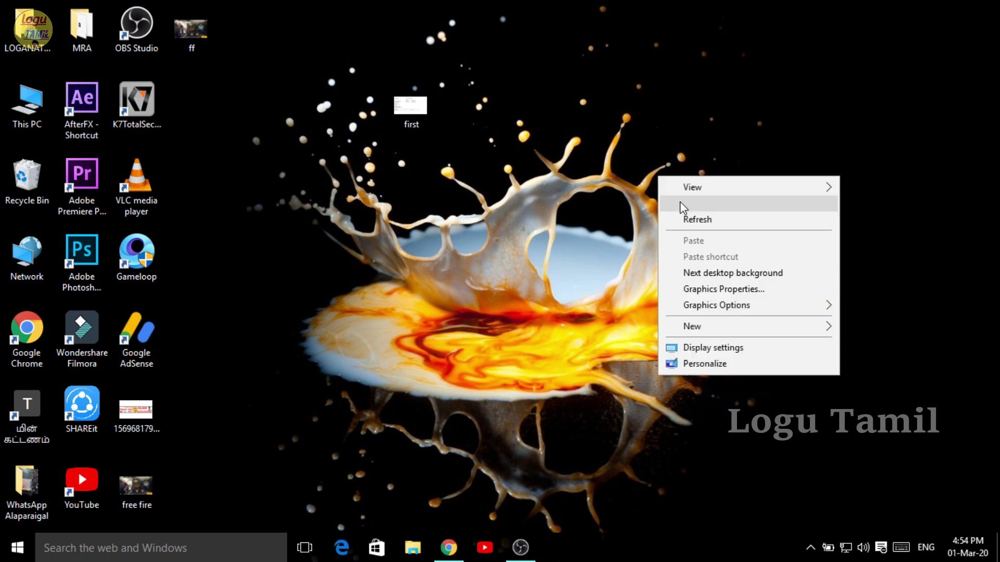
pyautogui.click(686, 221)
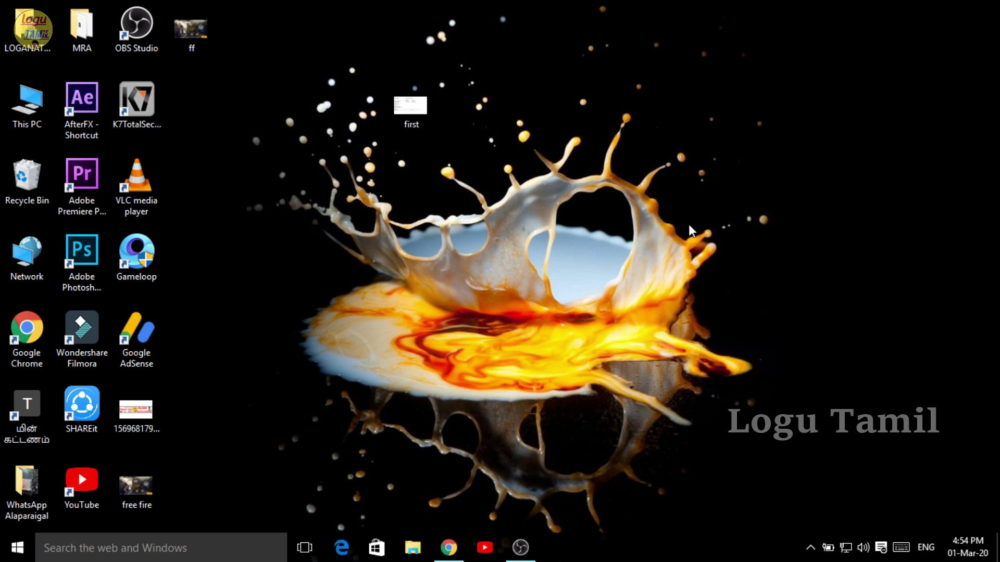
pyautogui.rightClick(720, 58)
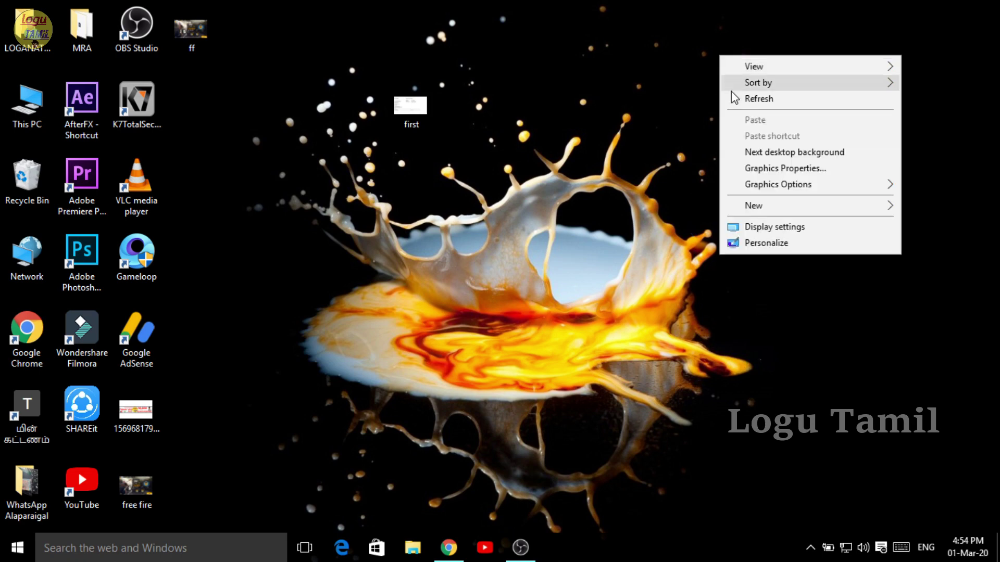
pyautogui.click(730, 99)
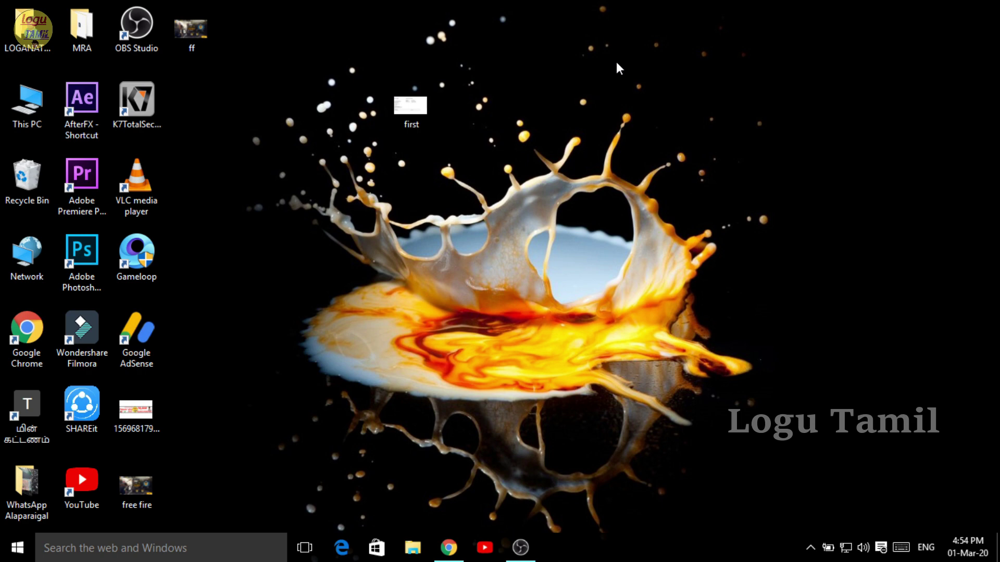
pyautogui.rightClick(597, 61)
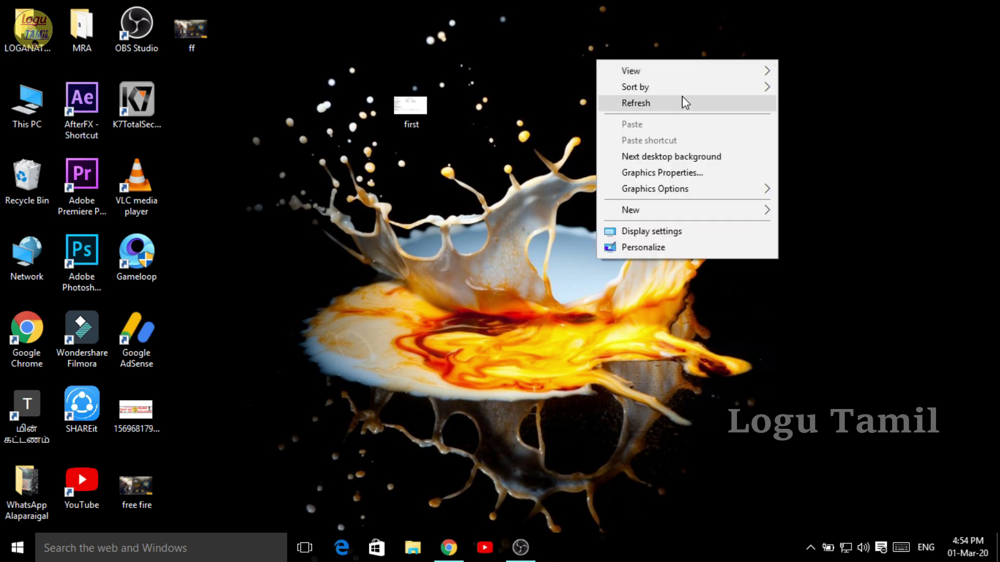
pyautogui.click(682, 100)
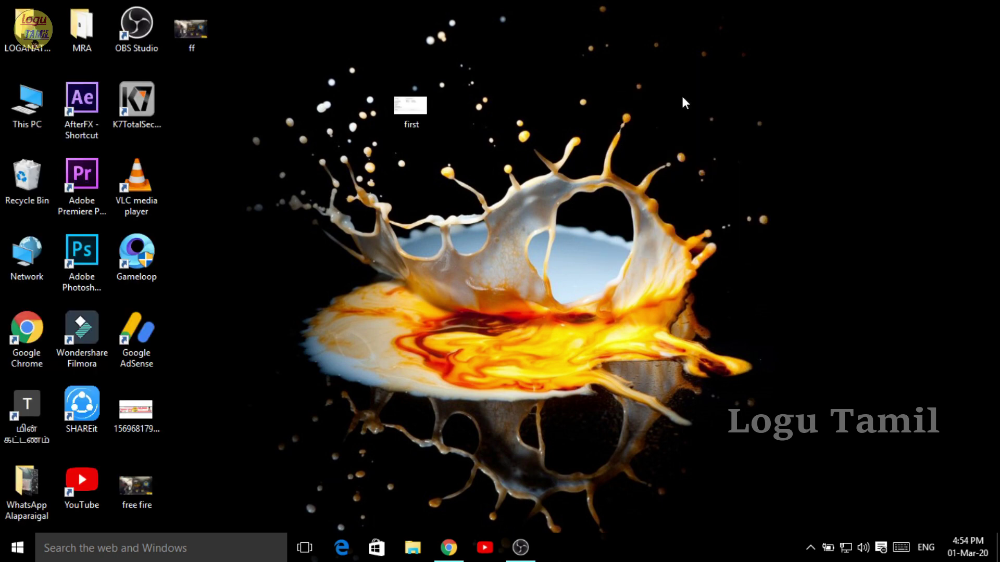
pyautogui.rightClick(561, 67)
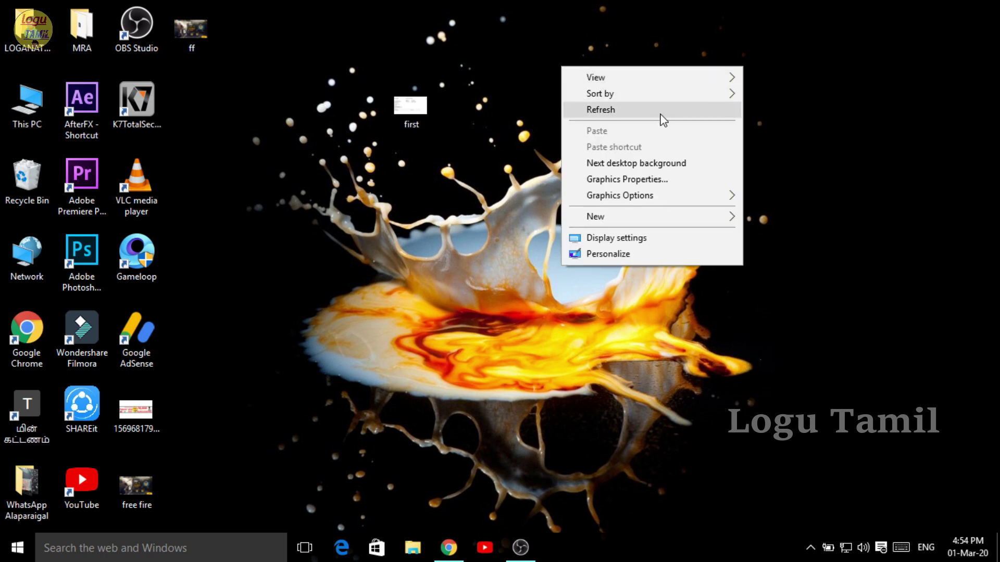
pyautogui.click(655, 115)
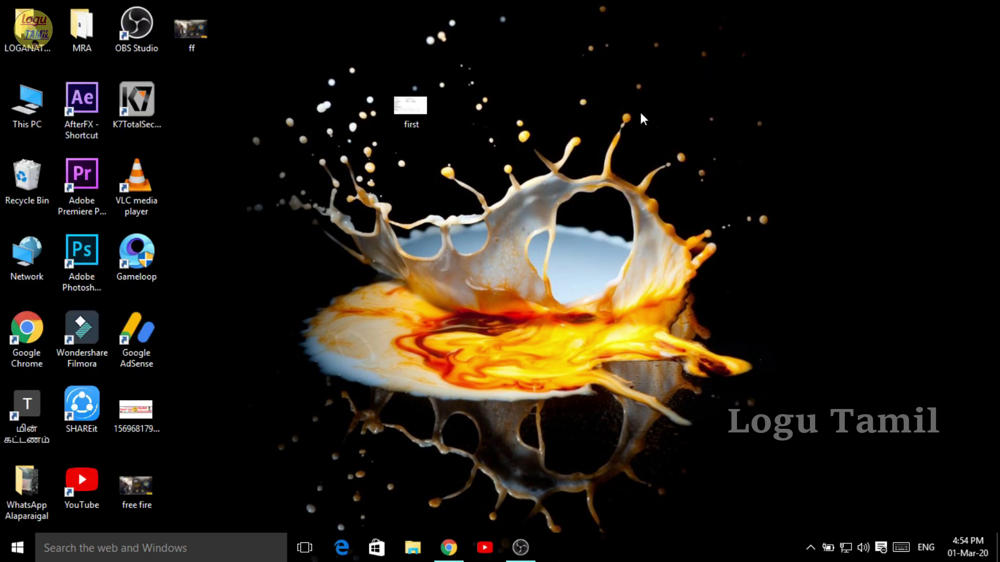
pyautogui.rightClick(640, 113)
pyautogui.click(680, 156)
pyautogui.rightClick(680, 4)
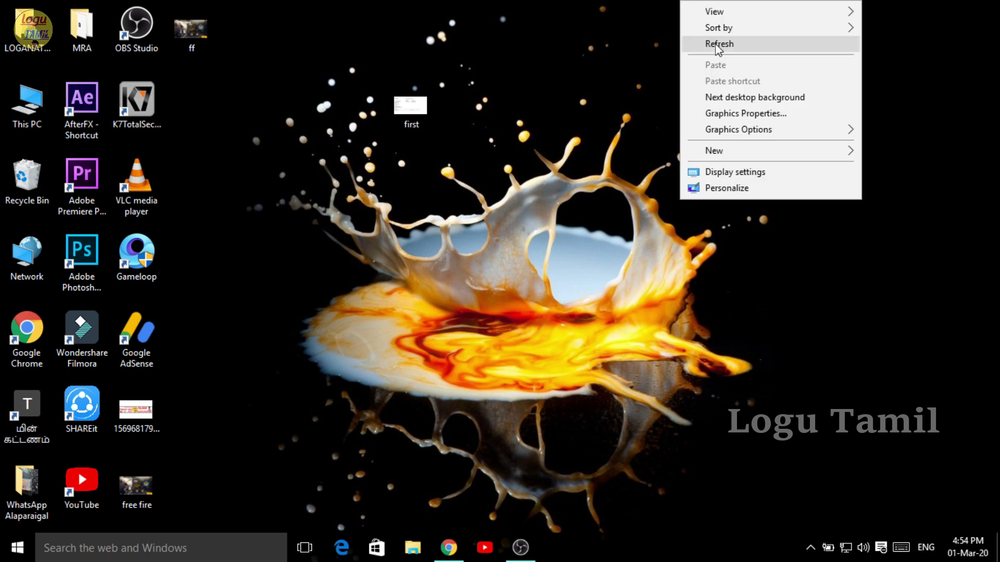
pyautogui.click(716, 46)
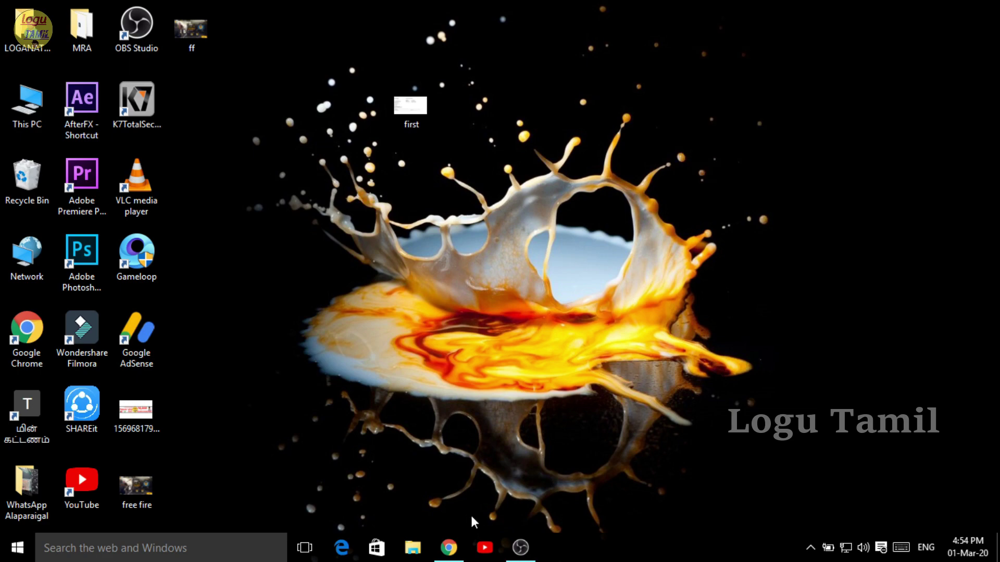
# - Switch to Chrome, look over the MediaFire home page, and return to the account's My Files page
pyautogui.click(446, 555)
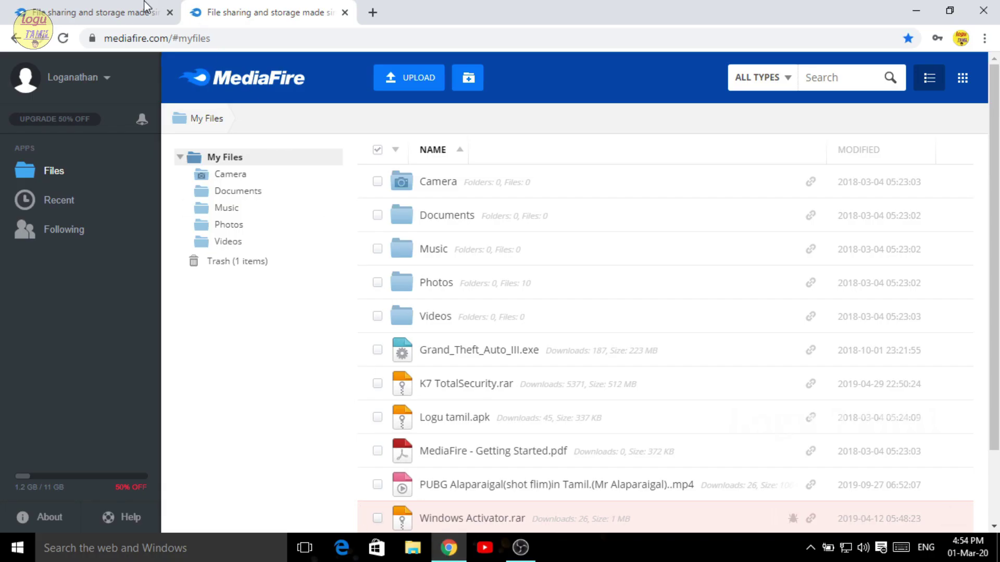
pyautogui.click(144, 4)
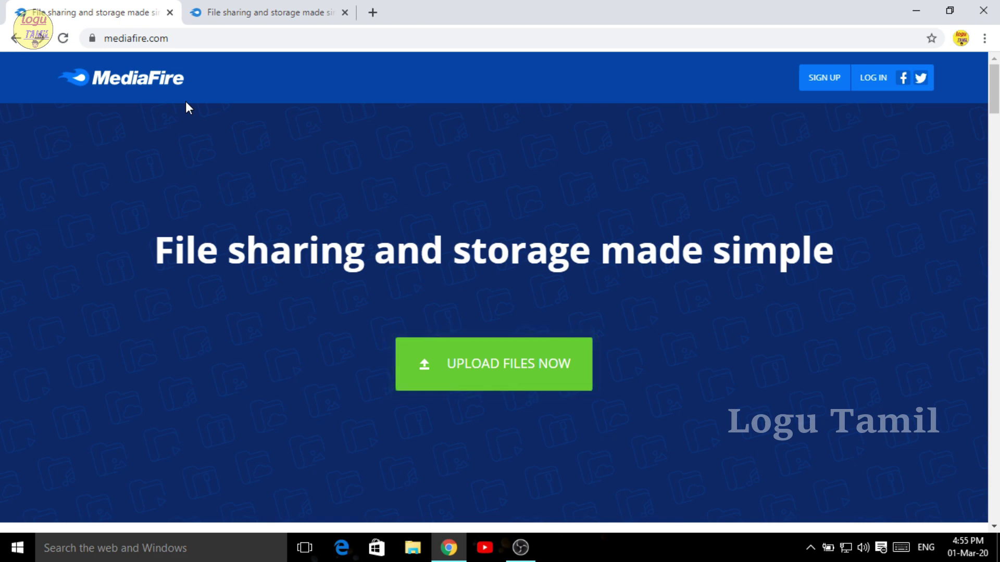
pyautogui.scroll(-5, 426, 290)
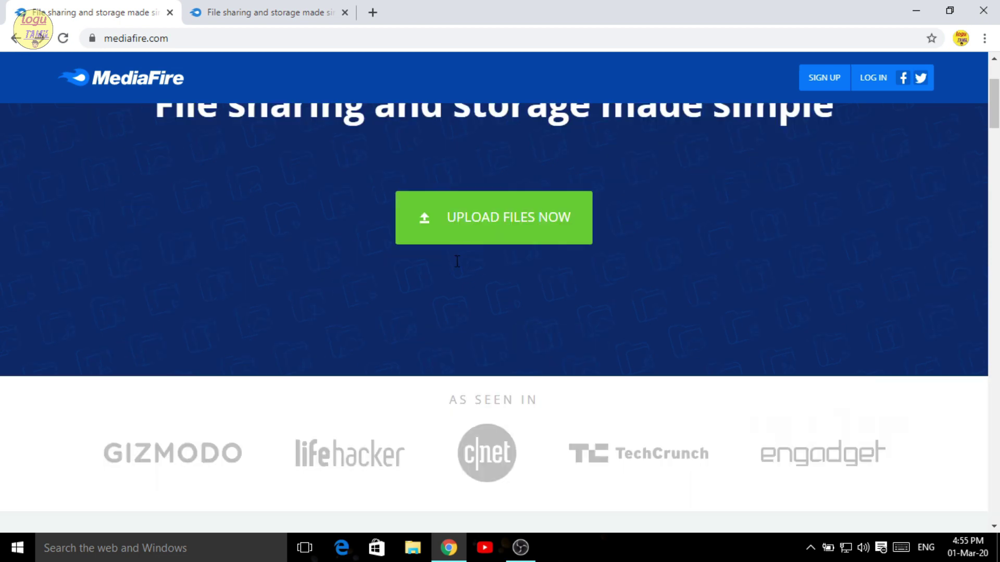
pyautogui.scroll(5, 425, 289)
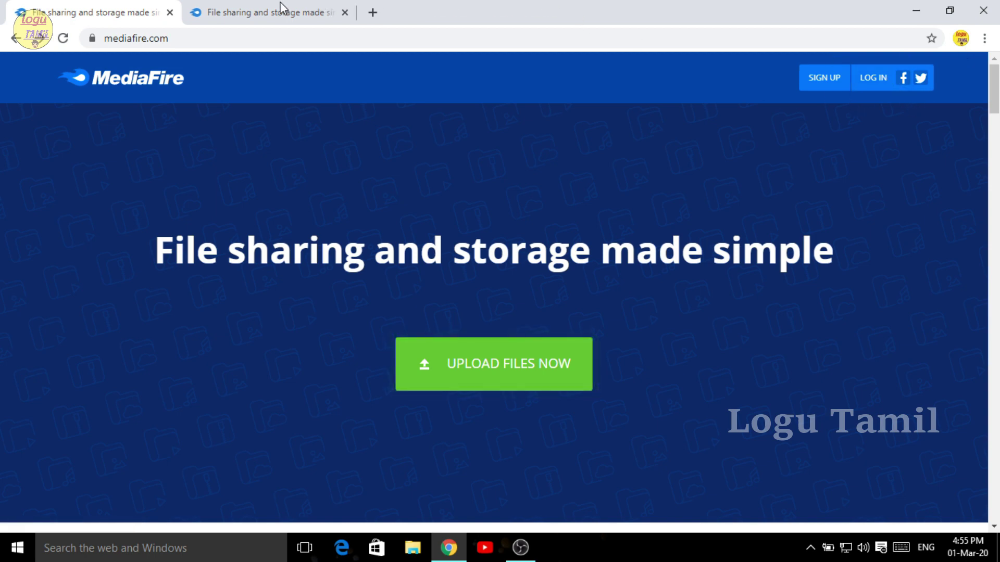
pyautogui.click(284, 9)
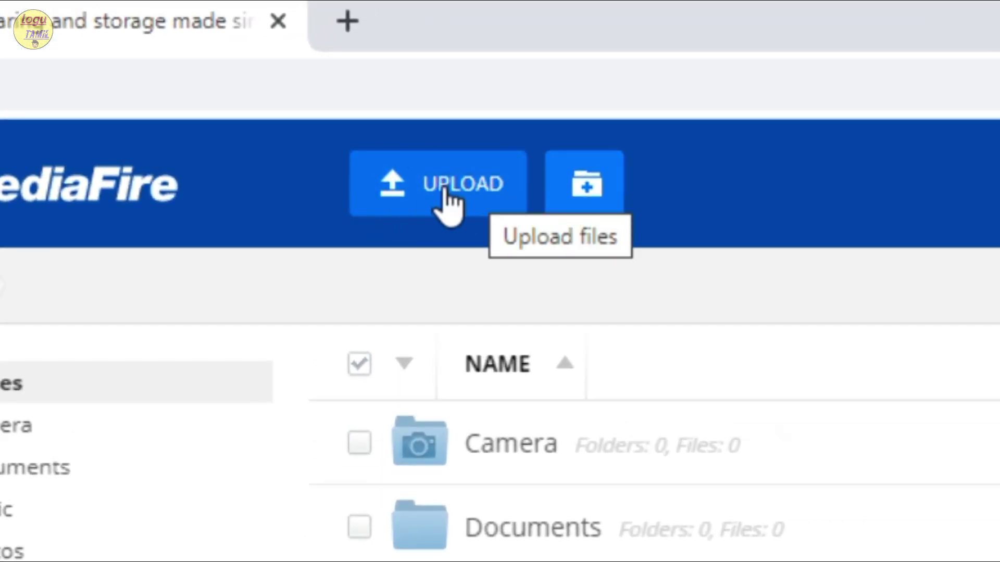
# - Queue the image first from the Desktop folder for upload to MediaFire's My Files
pyautogui.click(445, 201)
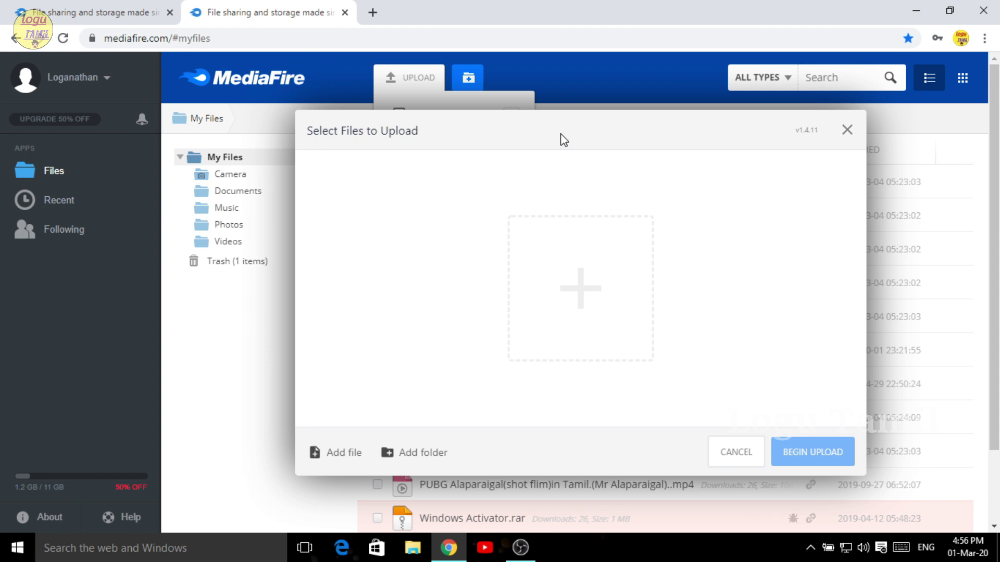
pyautogui.click(581, 292)
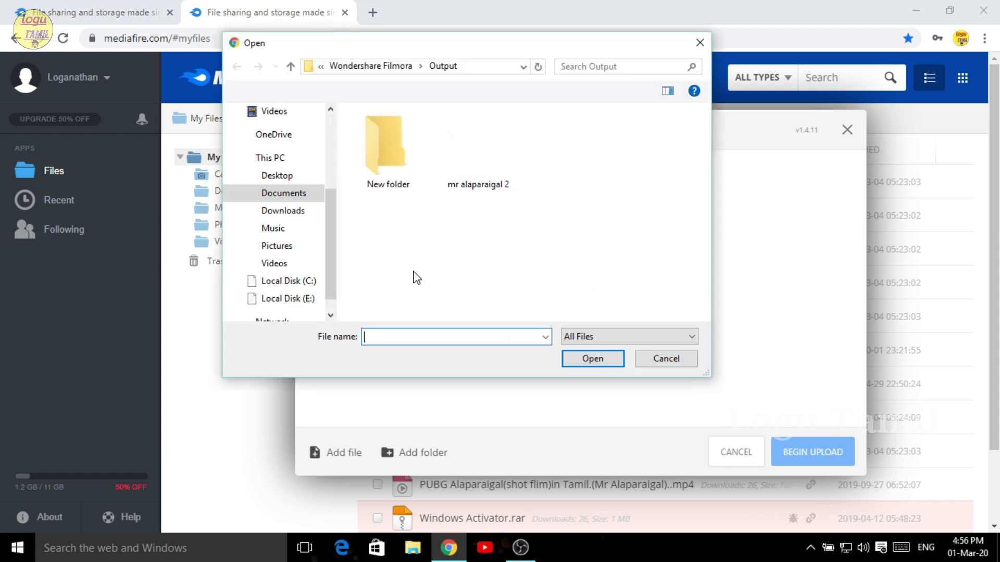
pyautogui.click(281, 177)
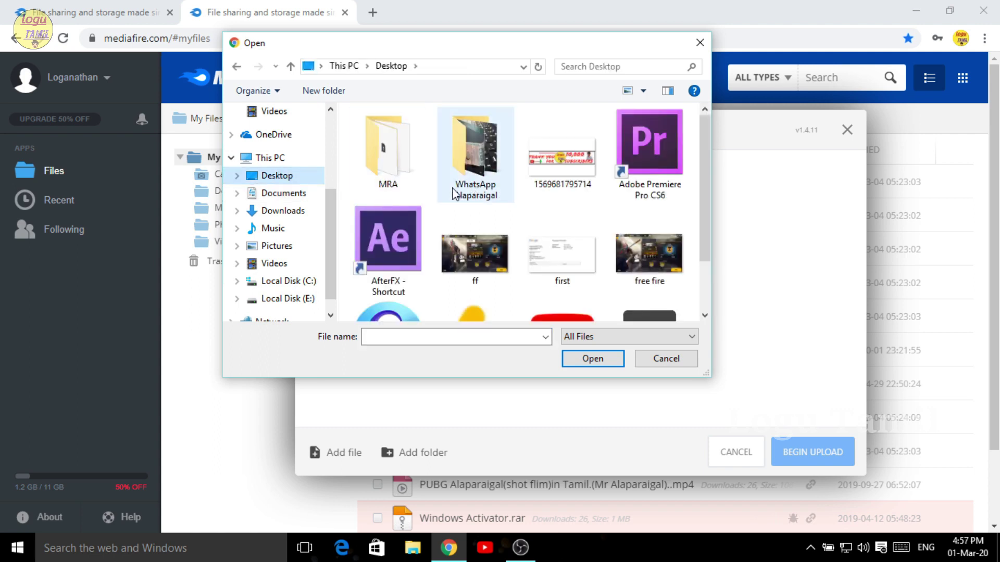
pyautogui.scroll(-2, 490, 187)
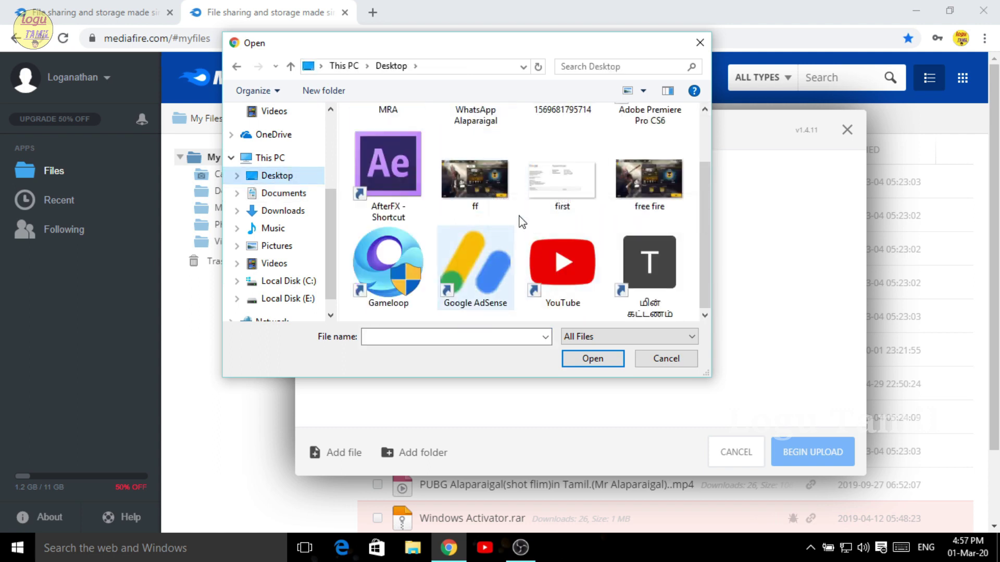
pyautogui.click(548, 207)
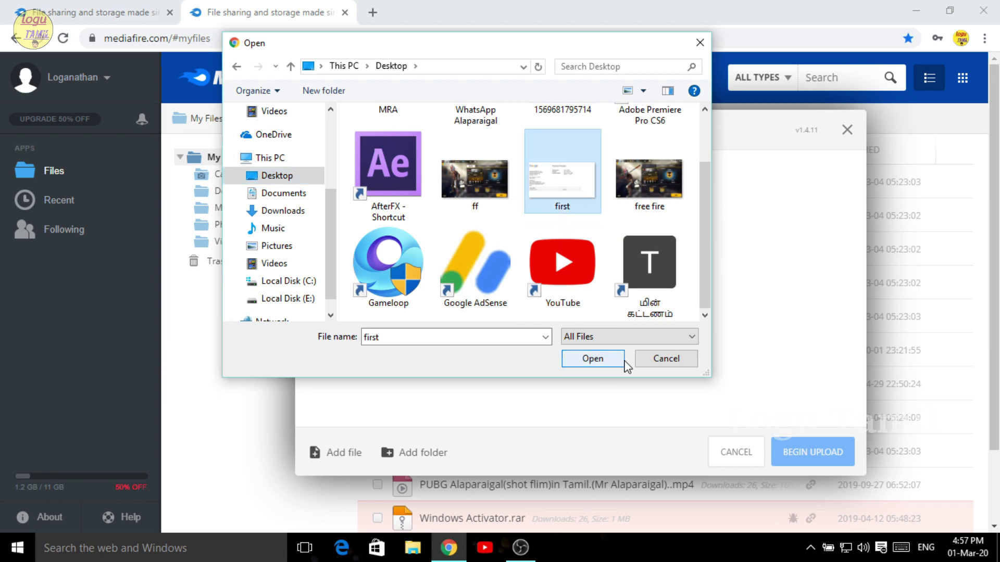
pyautogui.click(593, 360)
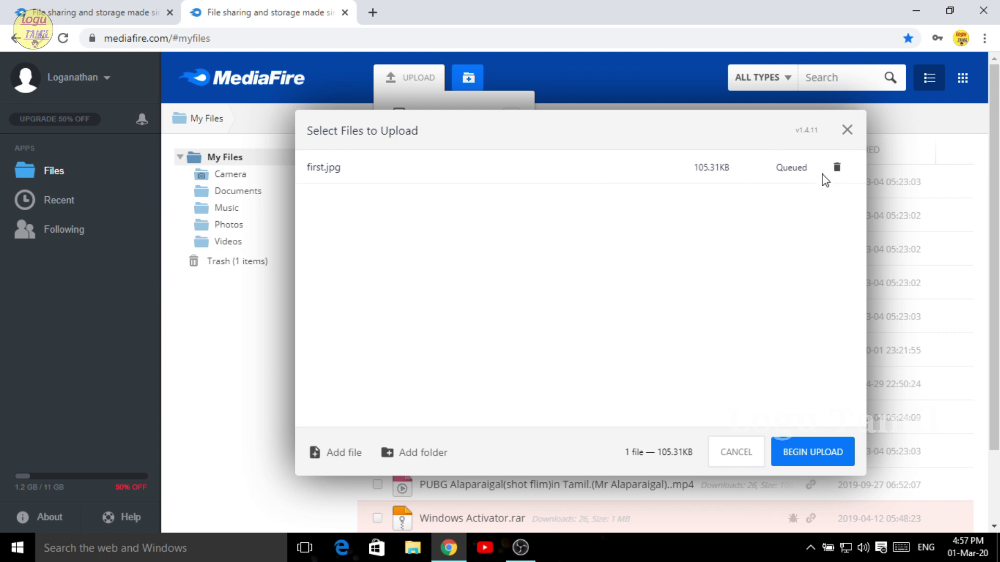
# - Upload the queued first.jpg, close the finished upload dialog, and reload the My Files page
pyautogui.click(813, 453)
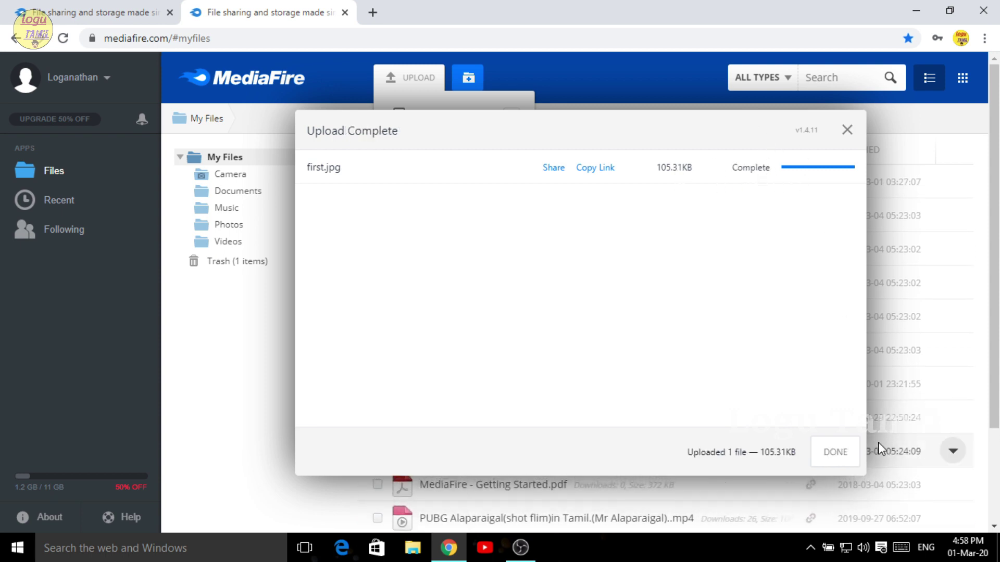
pyautogui.click(833, 452)
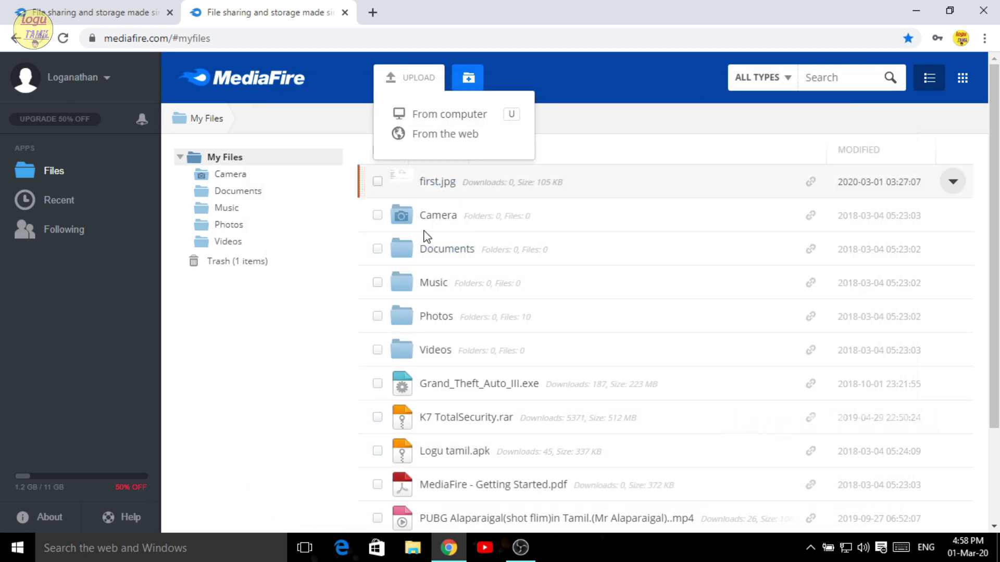
pyautogui.click(63, 38)
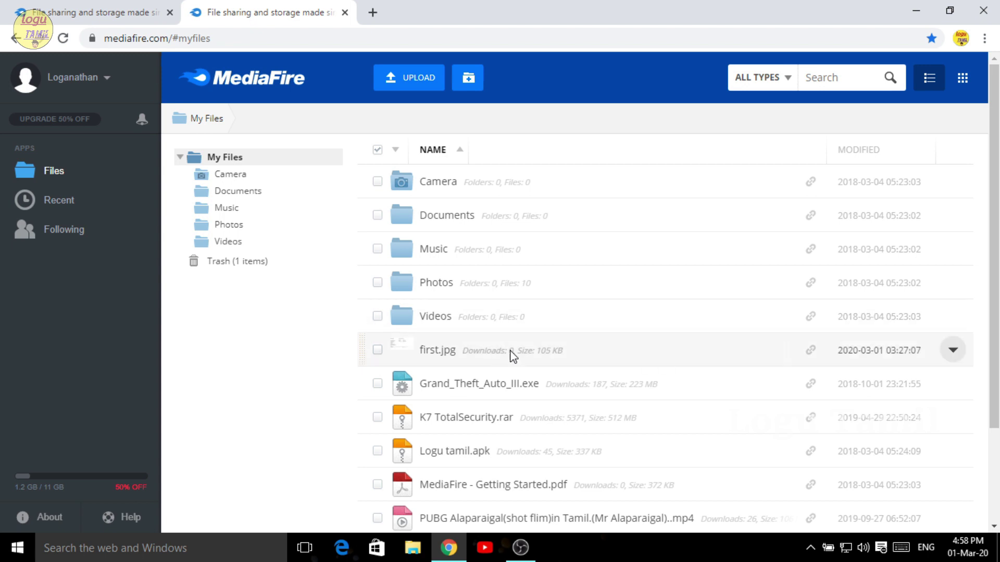
# - Copy the share link of first.jpg, view its page in a new browser tab, and close that tab
pyautogui.click(813, 351)
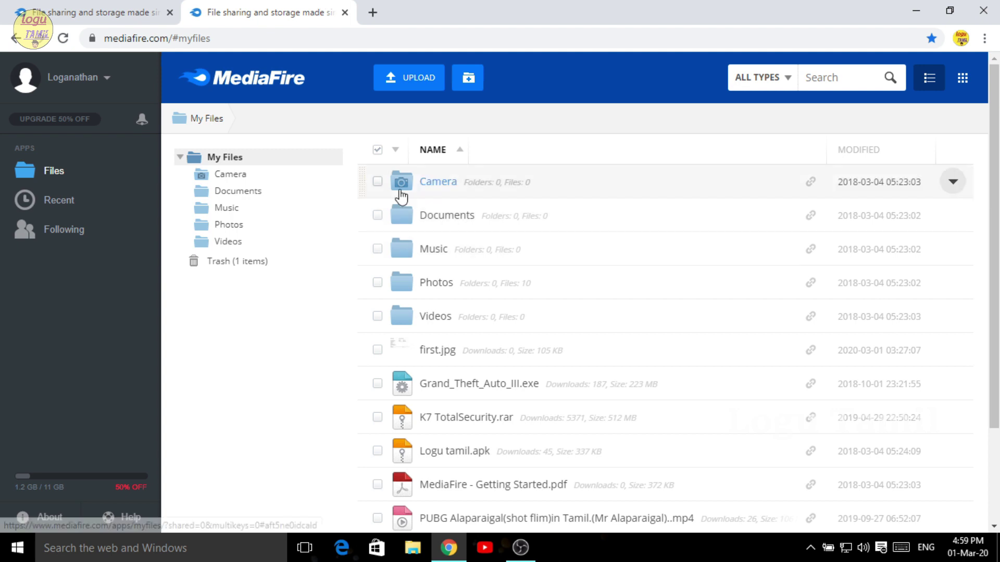
pyautogui.click(371, 13)
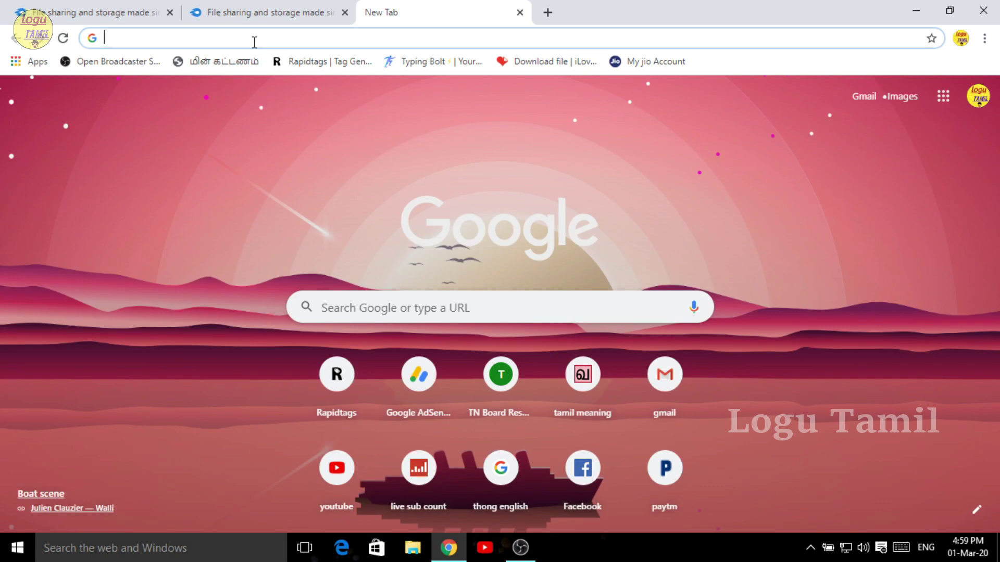
pyautogui.rightClick(254, 42)
pyautogui.click(316, 120)
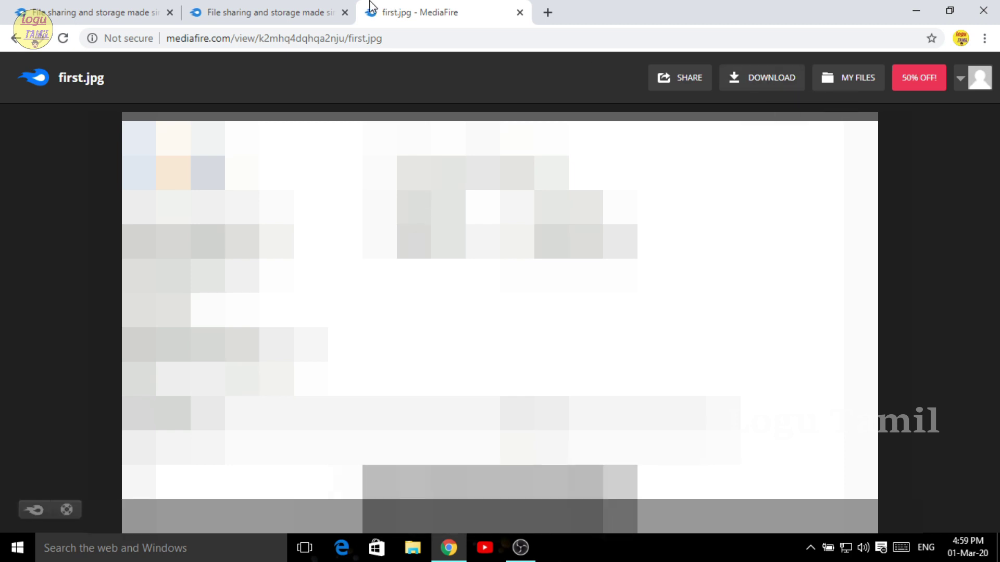
pyautogui.click(520, 13)
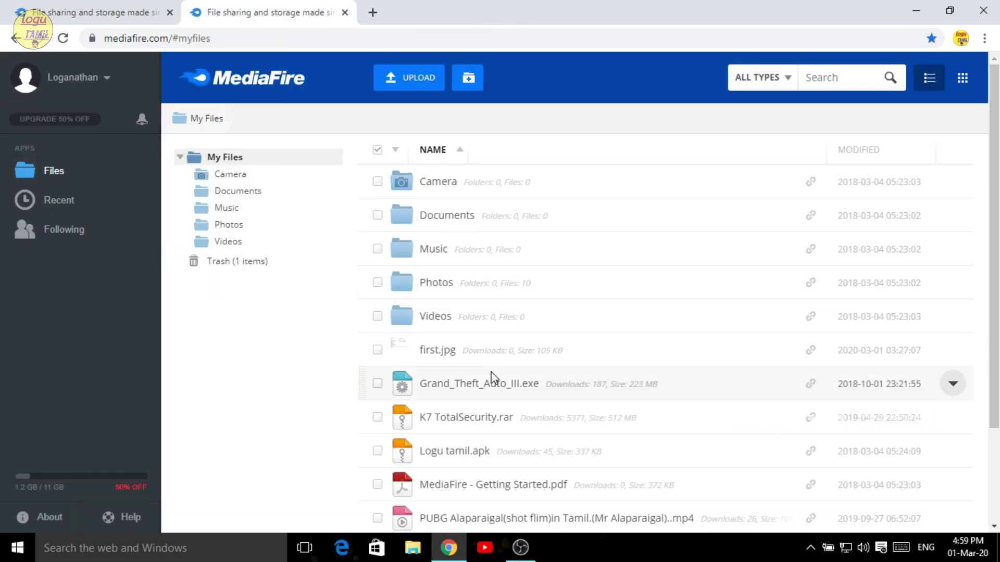
# - Copy the share link of K7 TotalSecurity.rar, view its download page in a new browser tab, and close that tab
pyautogui.scroll(-2, 491, 378)
pyautogui.scroll(1, 491, 380)
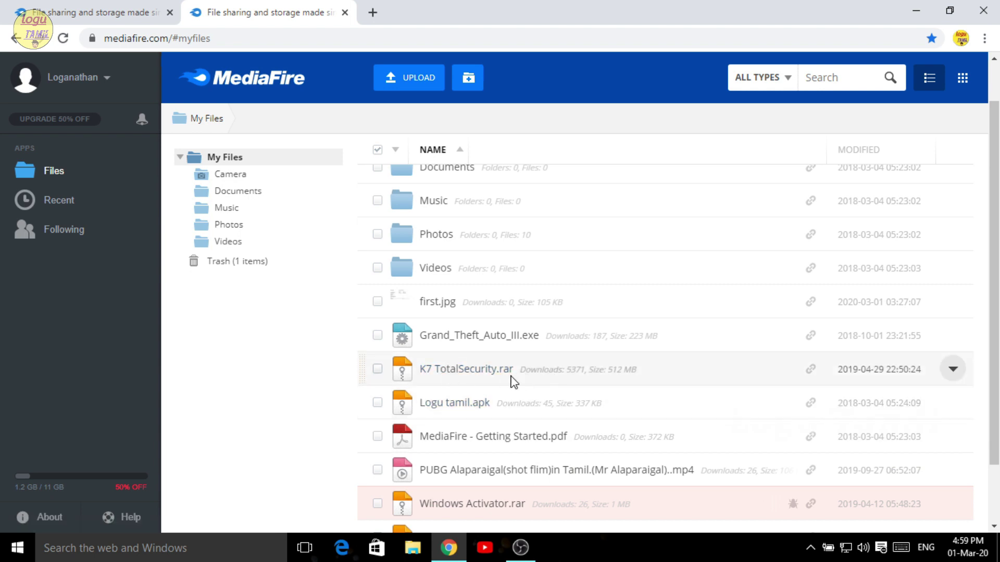
pyautogui.click(810, 370)
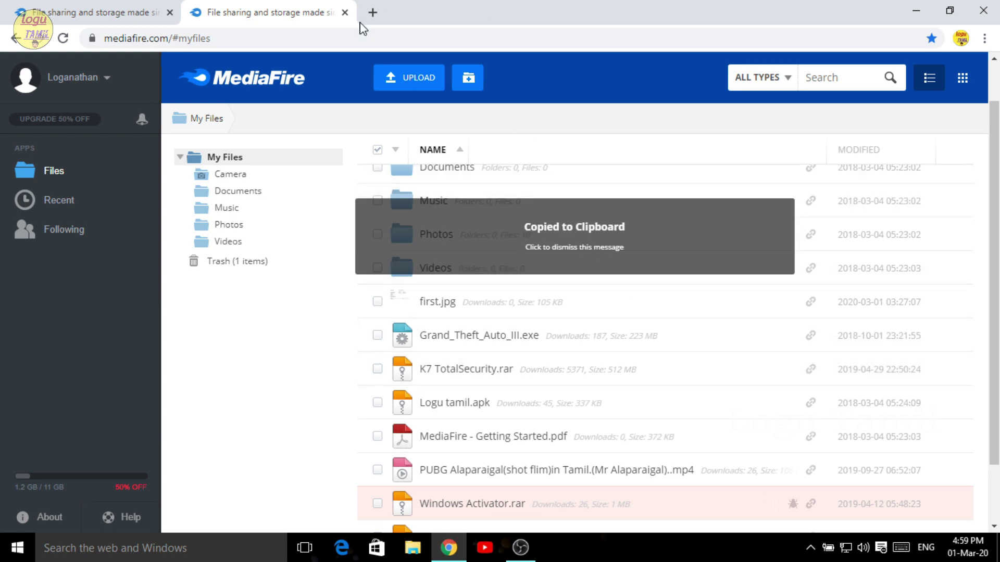
pyautogui.click(373, 12)
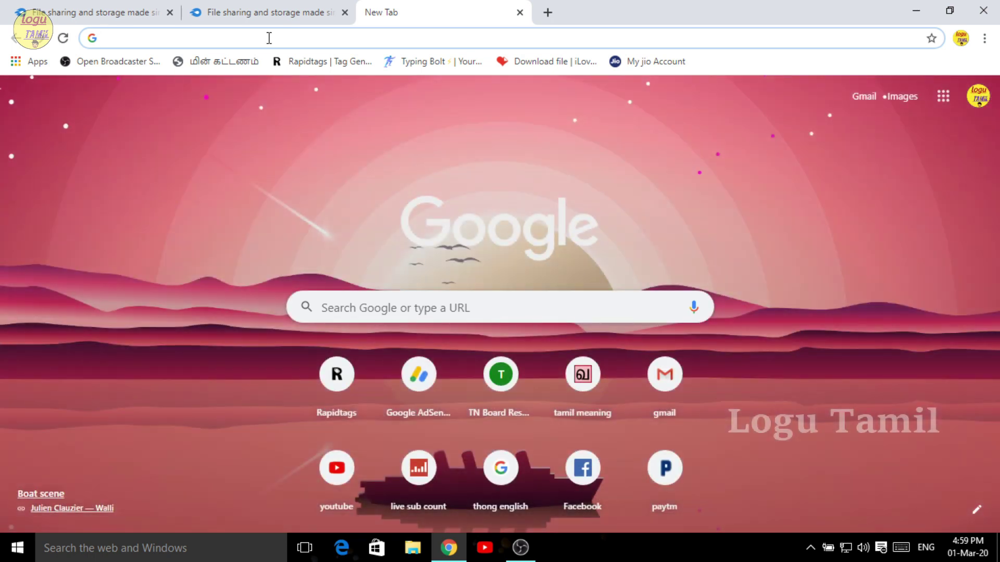
pyautogui.rightClick(269, 38)
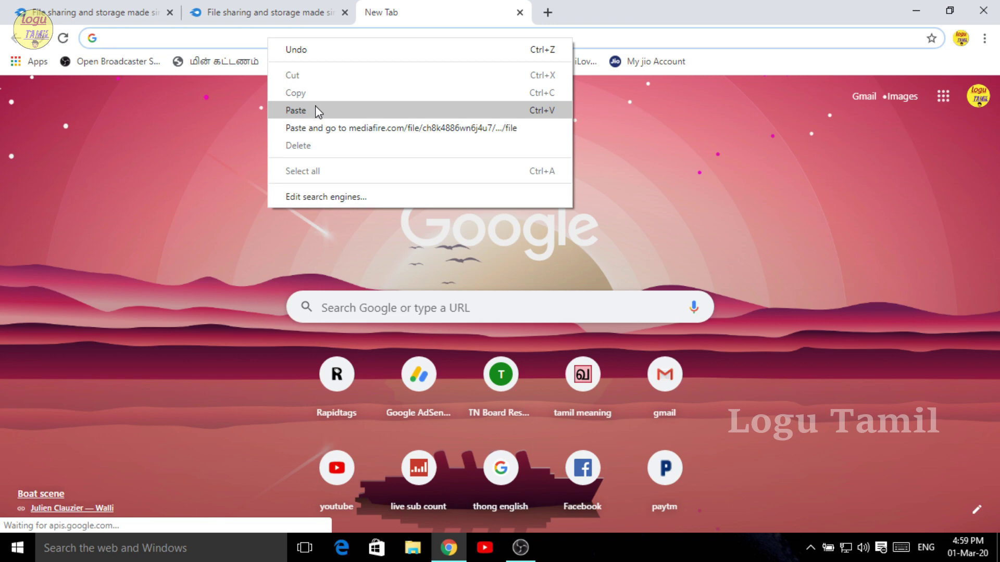
pyautogui.click(296, 111)
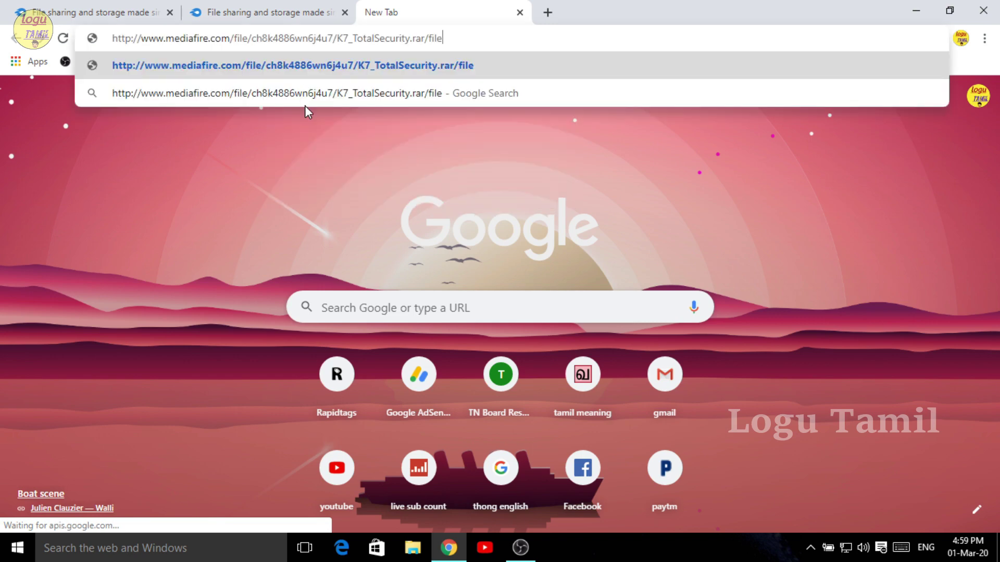
pyautogui.press('Return')
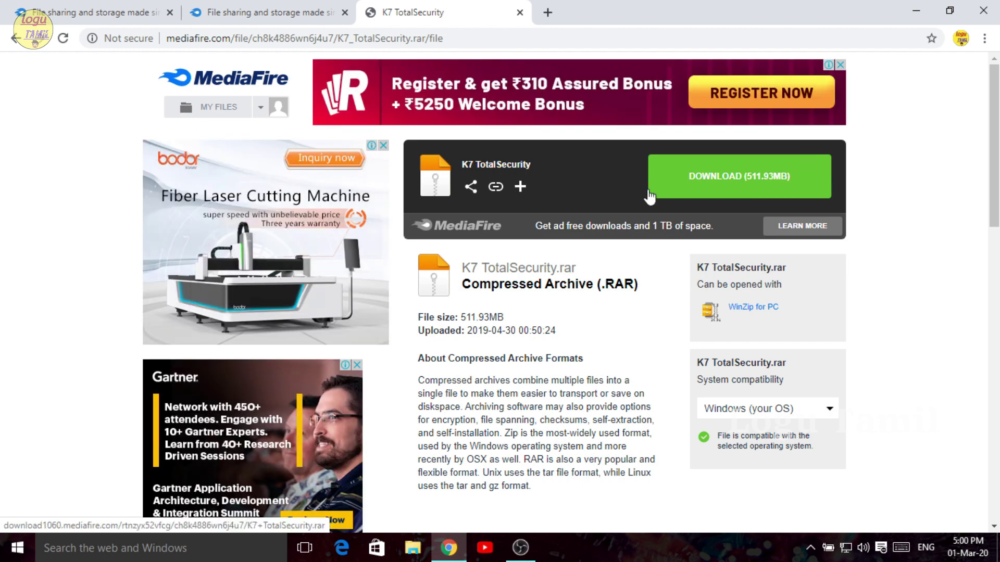
pyautogui.click(519, 12)
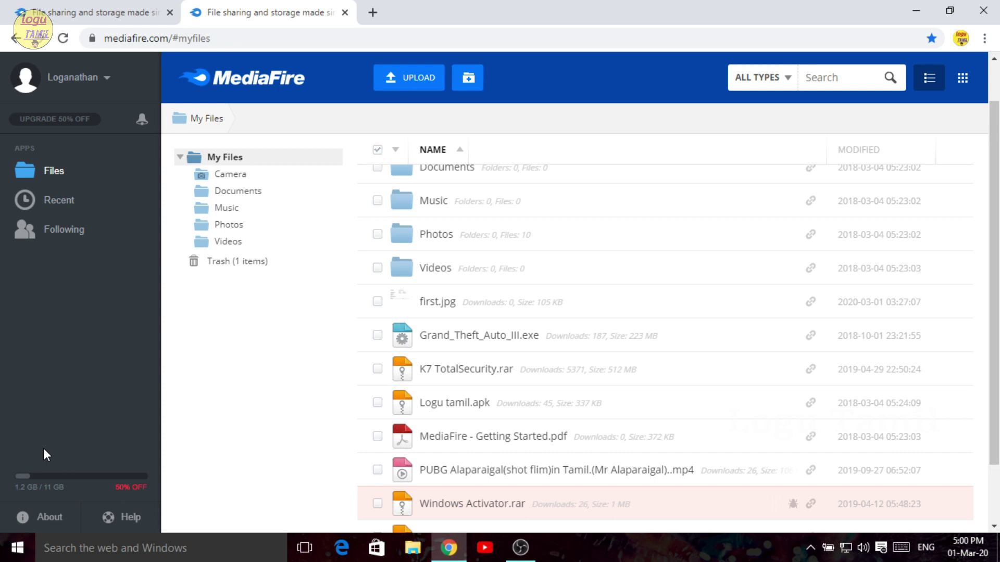
pyautogui.scroll(2, 446, 404)
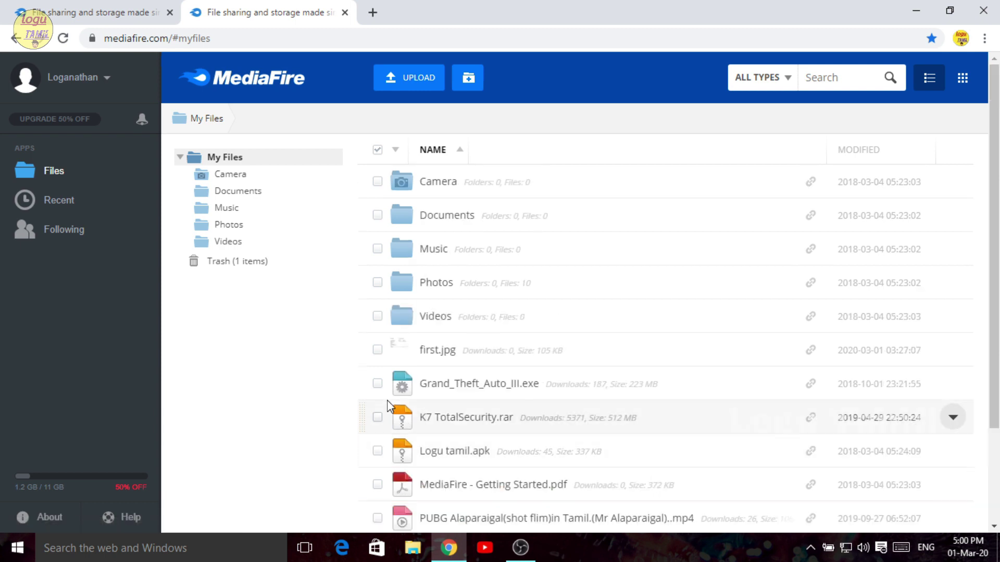